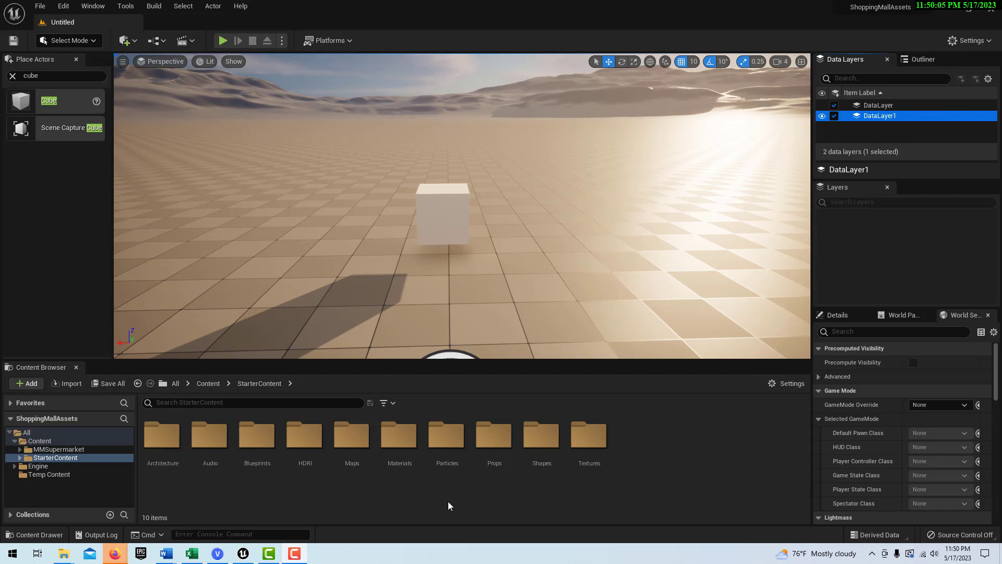
Step: Replace the current level with a new Open World level without saving, and drop a Cube into it
click(36, 7)
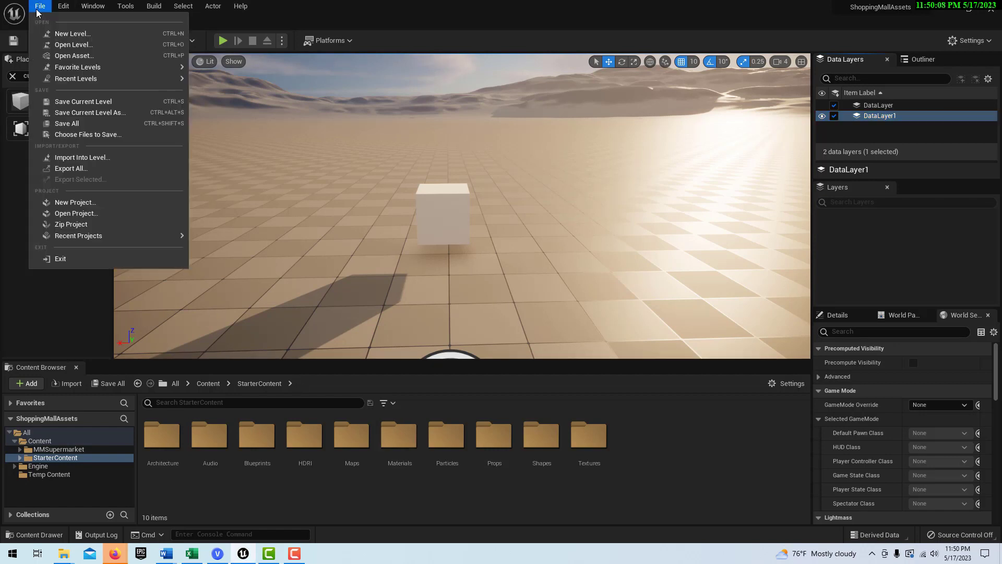
click(67, 33)
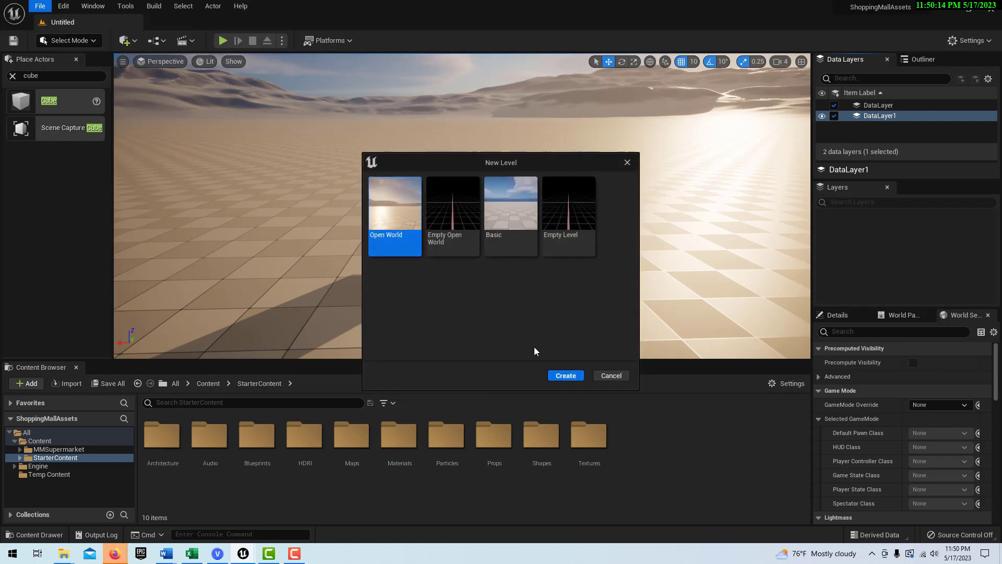
click(560, 376)
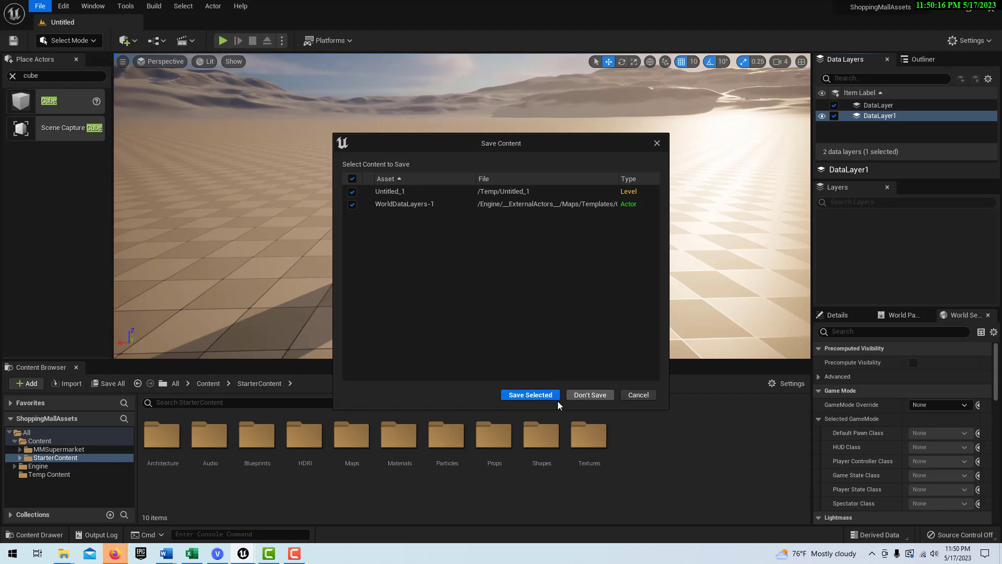
click(586, 397)
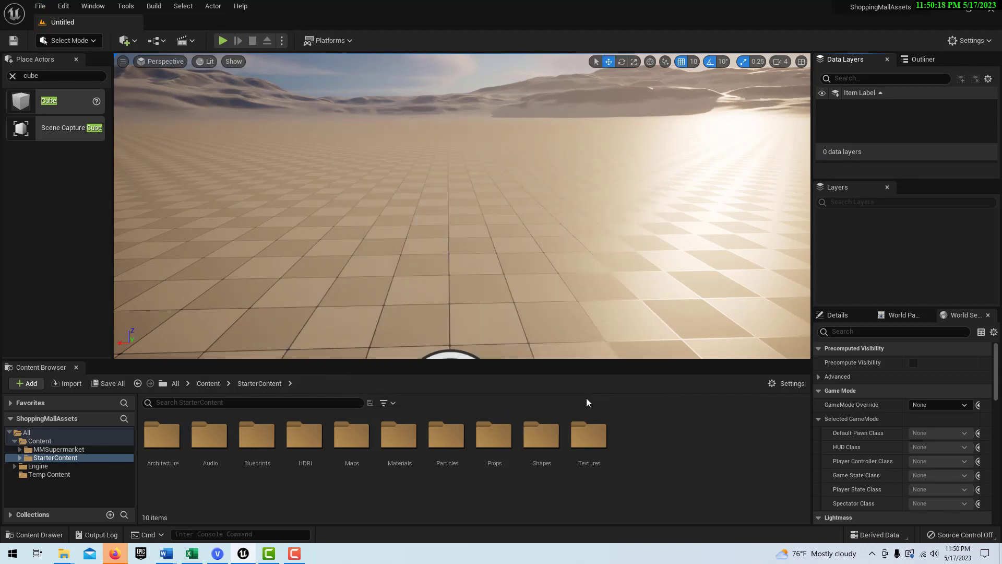
drag(21, 101, 429, 188)
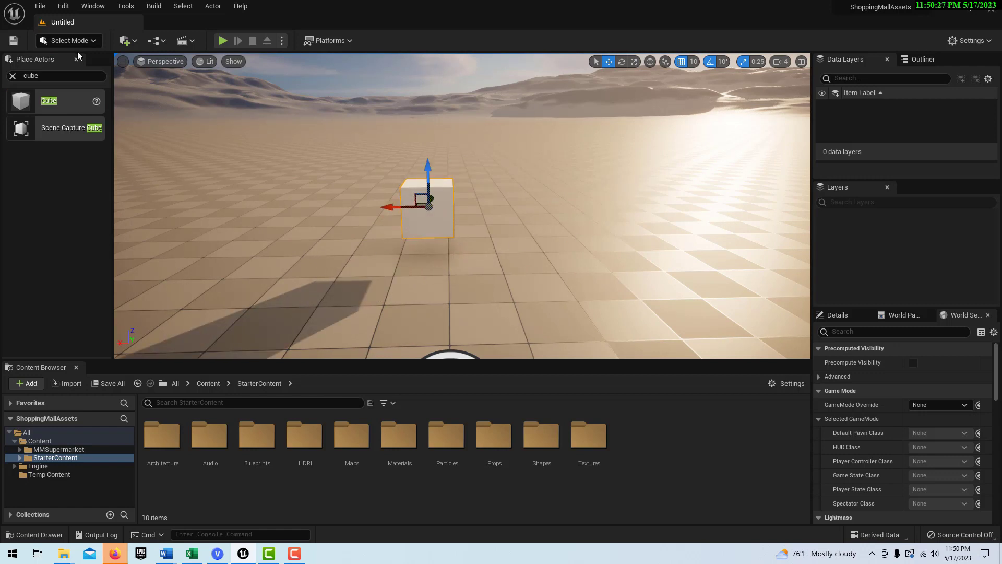
click(93, 6)
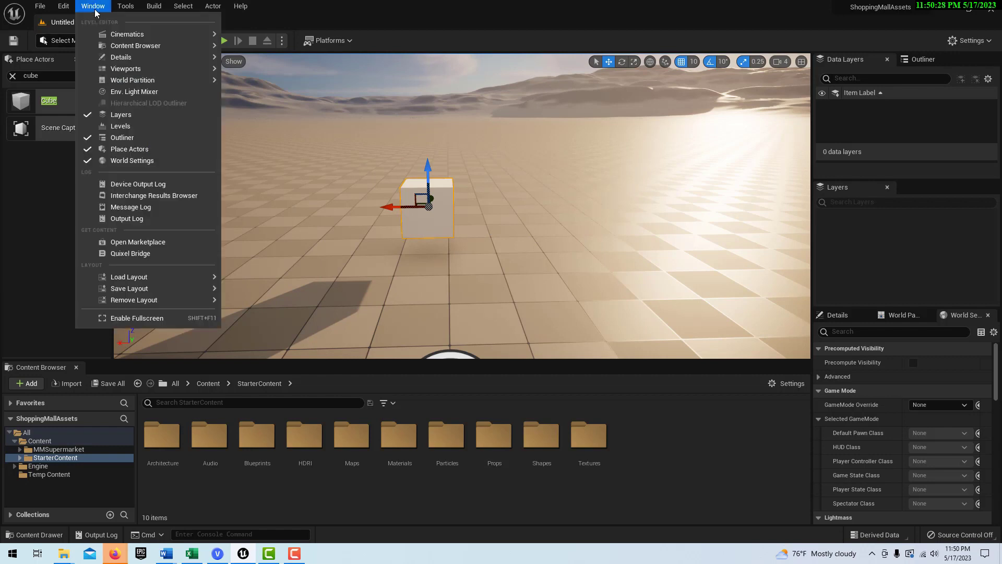
click(120, 125)
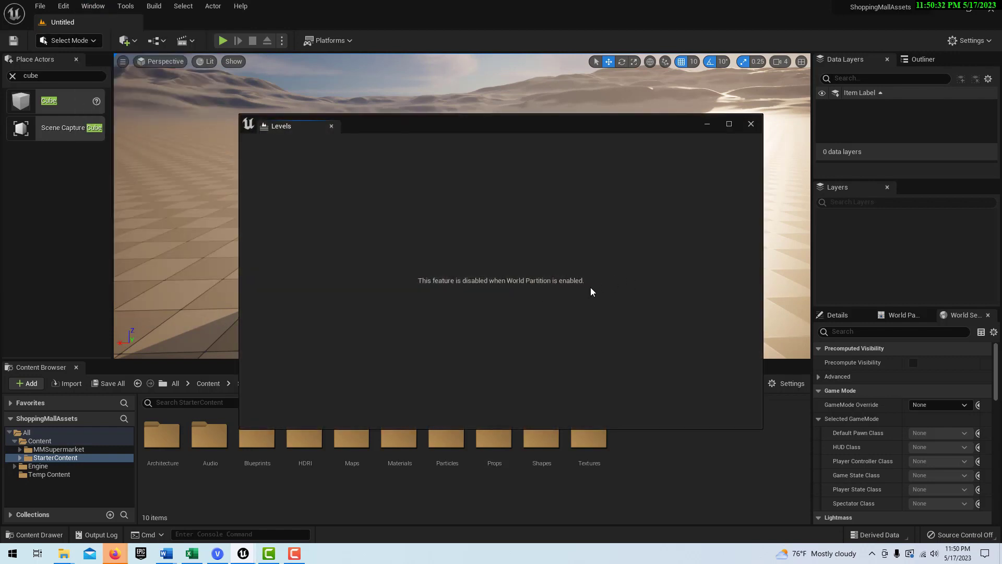
click(751, 124)
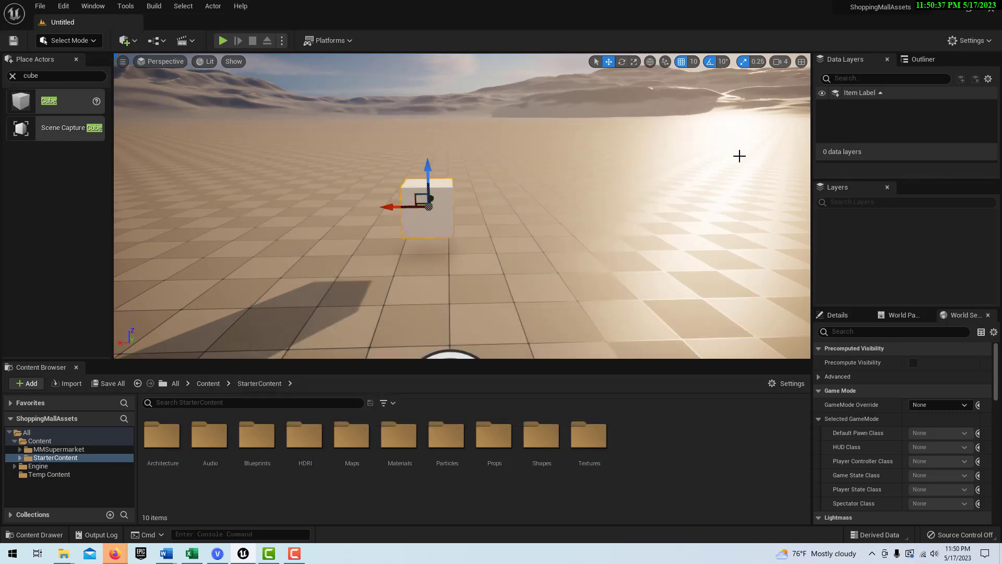
Step: Create a new data layer named MyFunDataLayer
right_click(882, 107)
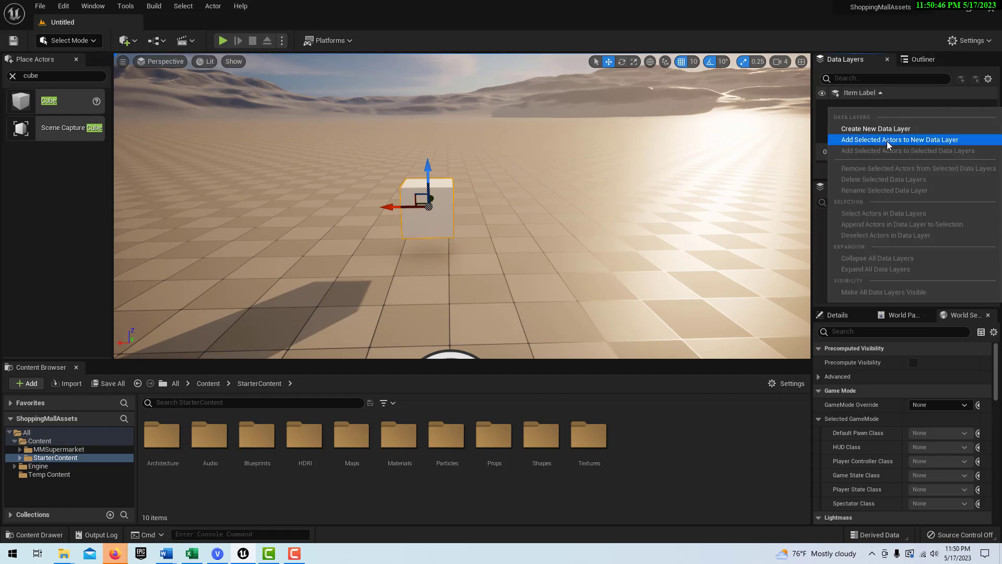
click(887, 130)
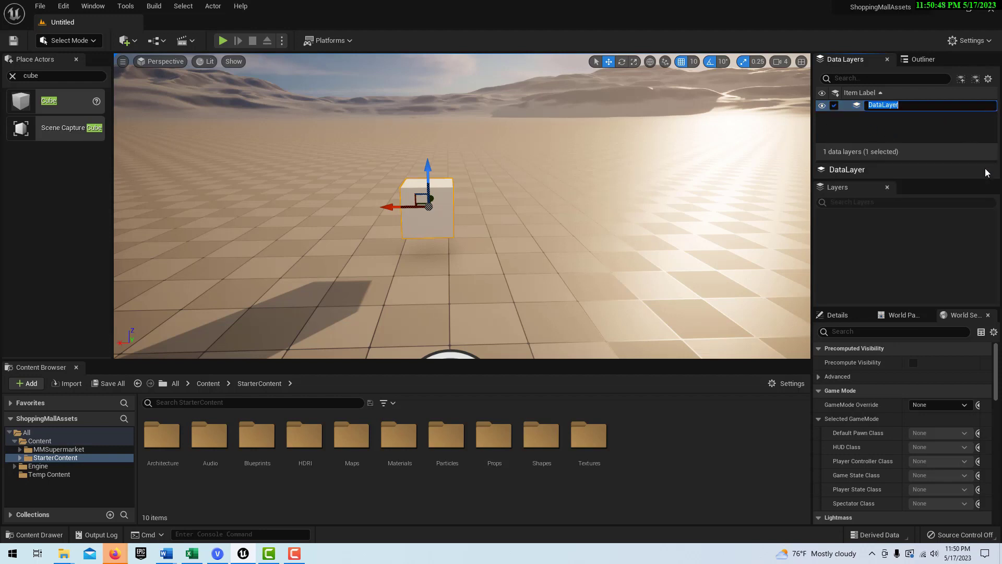
text(My)
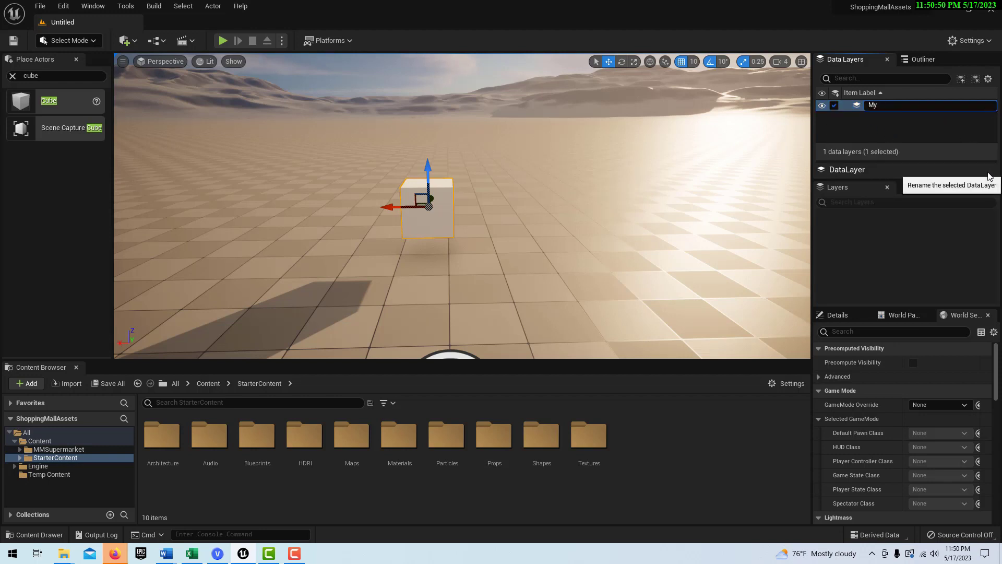
text(FunDataLayer)
key(Return)
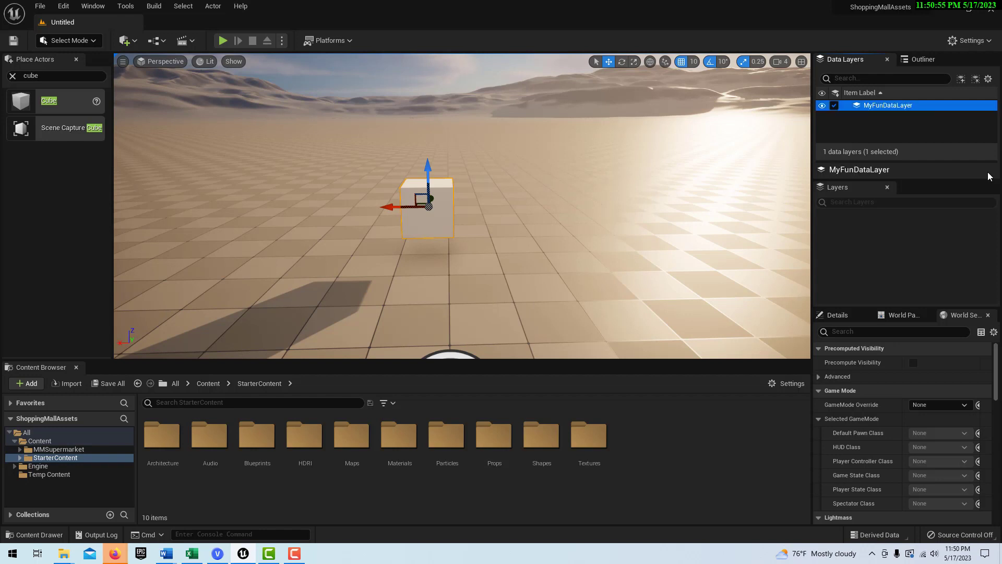
Step: Add the selected cube to MyFunDataLayer
right_click(918, 106)
click(928, 105)
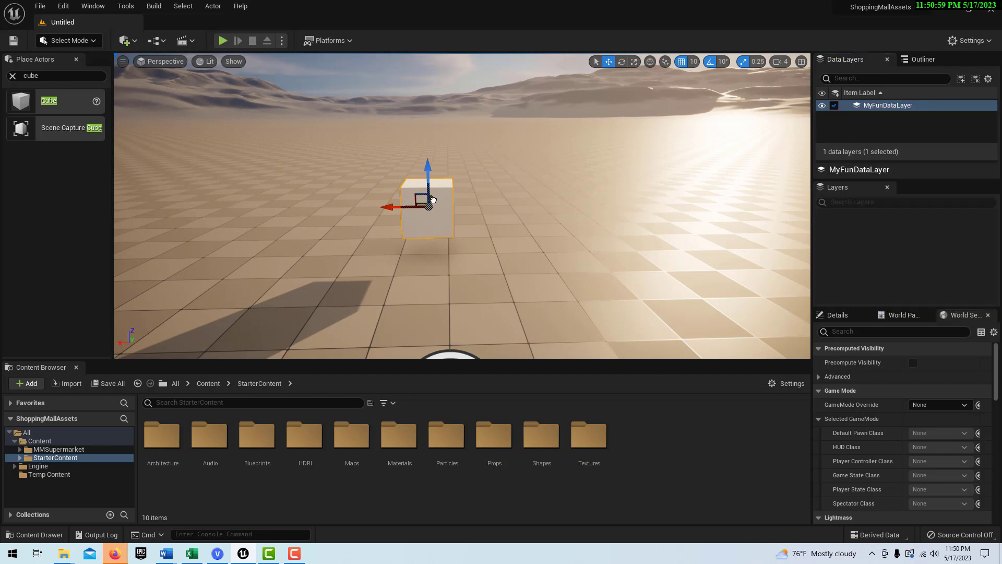
right_click(929, 104)
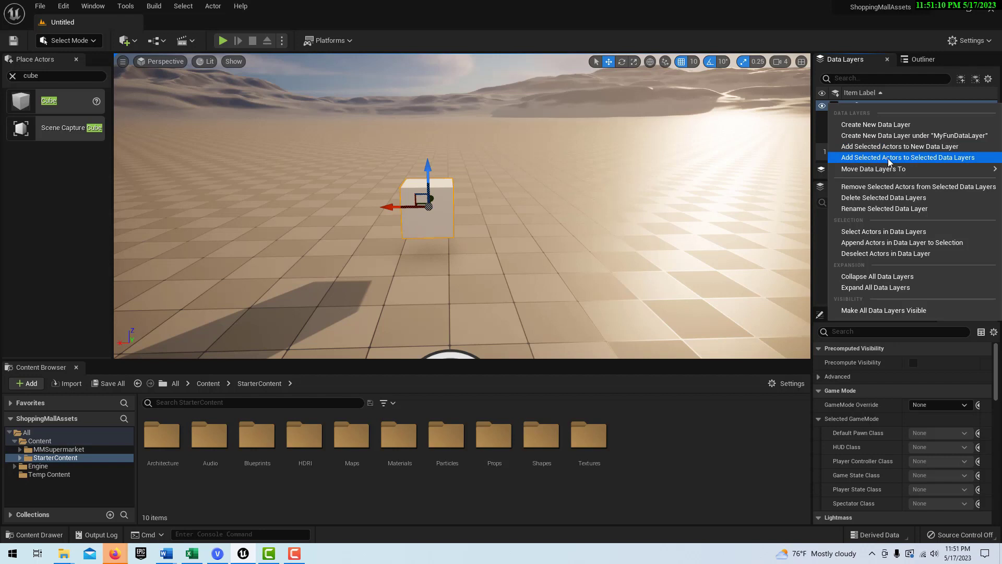
click(933, 159)
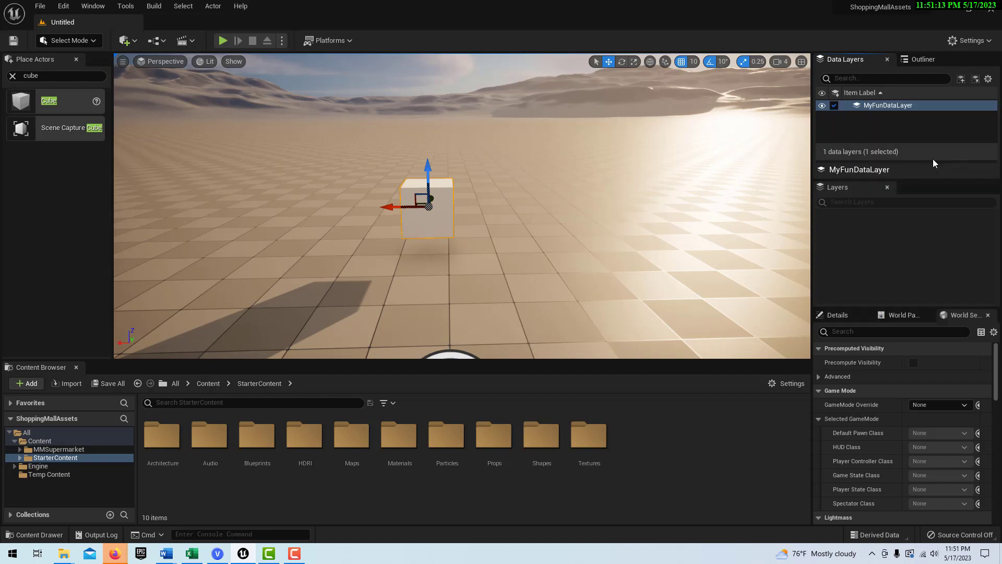
Step: Toggle MyFunDataLayer's visibility to confirm the cube hides and reappears, ending visible
click(821, 106)
click(821, 106)
click(822, 106)
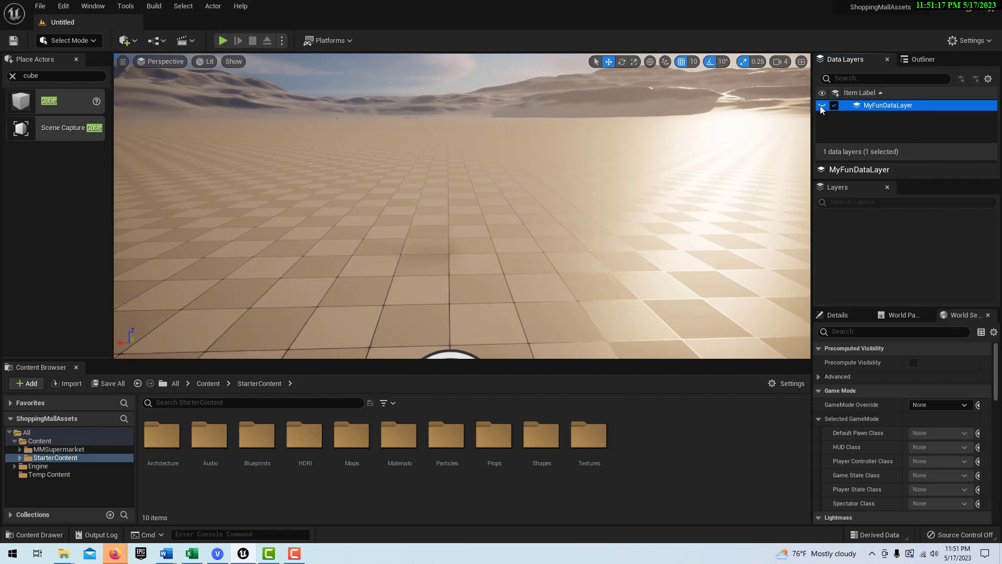
click(821, 106)
click(821, 106)
click(822, 106)
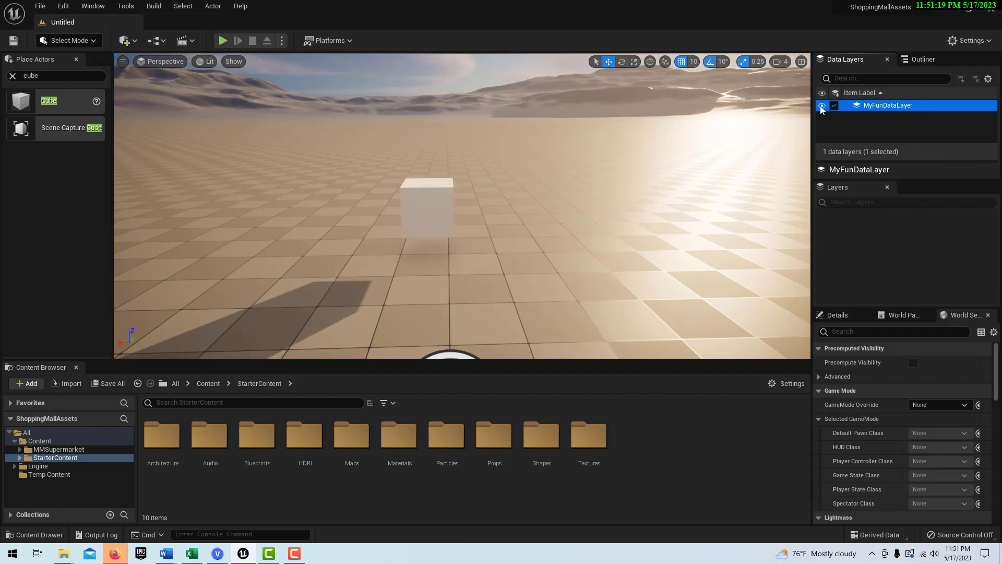
click(821, 106)
click(821, 106)
click(821, 106)
click(821, 106)
Step: In the Epic Games Launcher, switch the launch version to Unreal Engine 5.2.0 and launch it
click(147, 557)
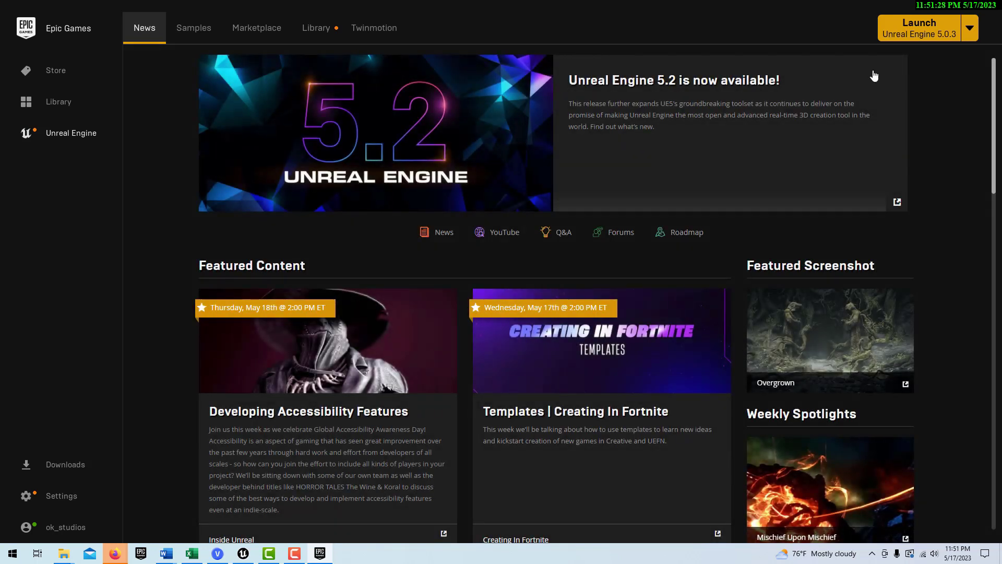
click(970, 28)
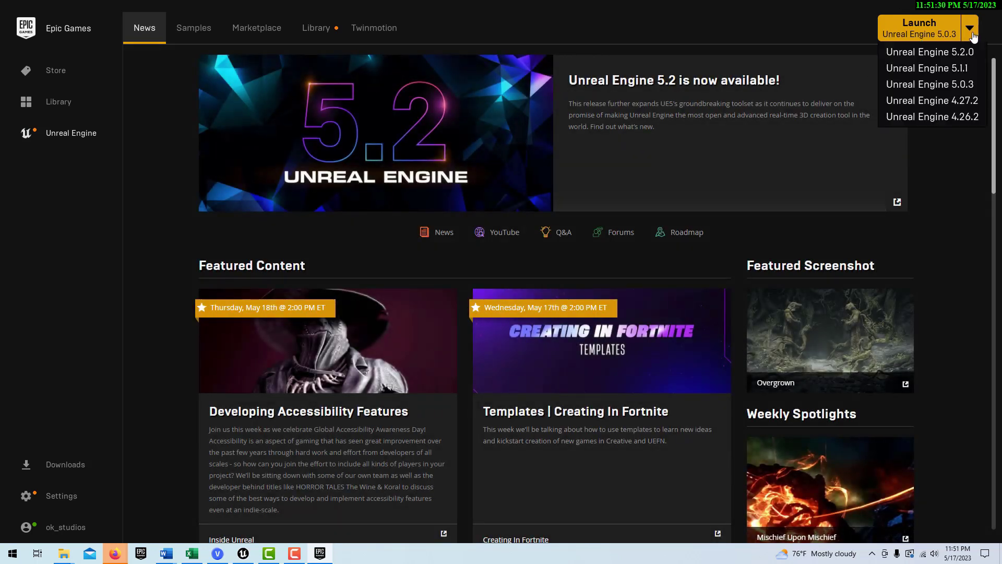
click(914, 55)
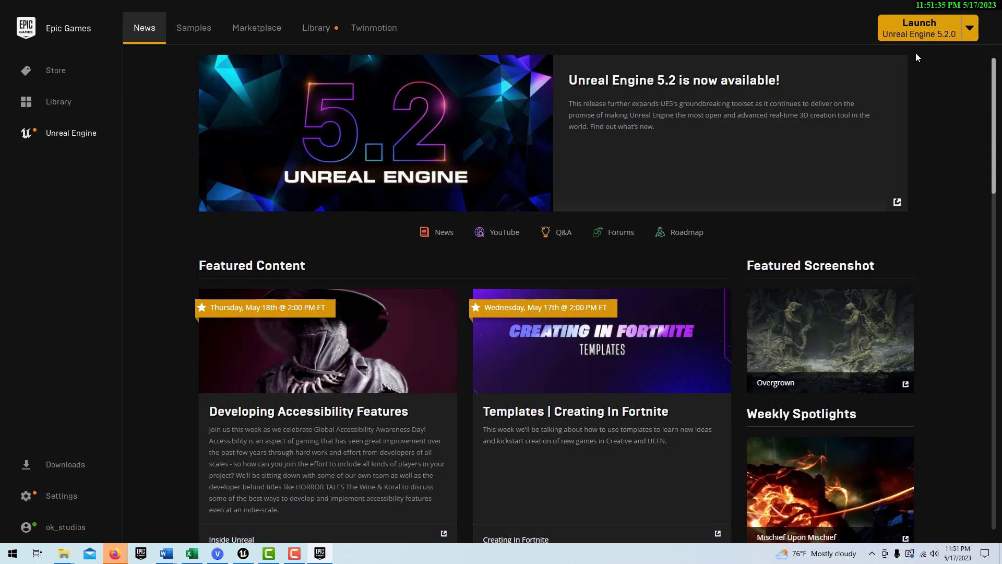
click(919, 27)
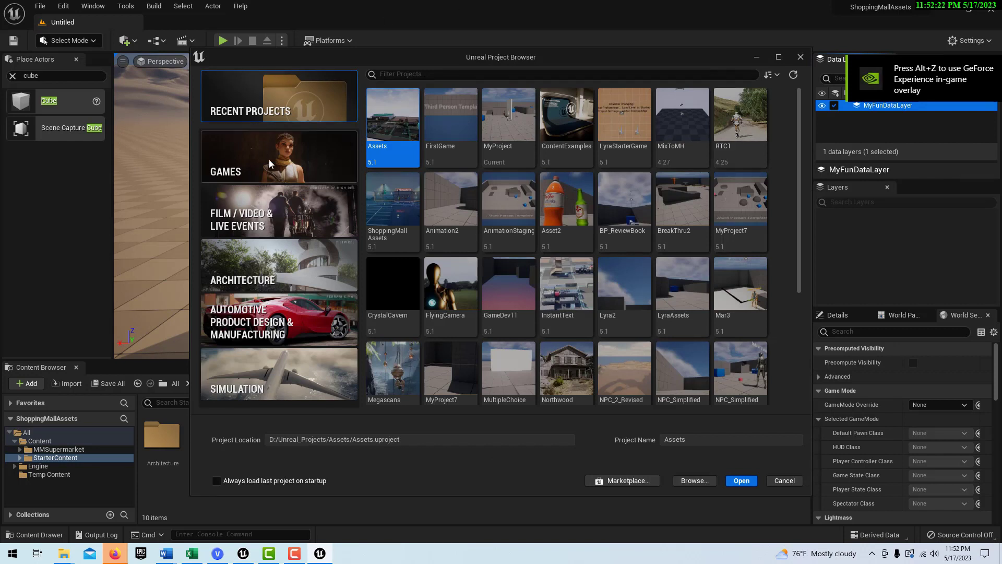
Step: Create a Blank Games project named MyProject2 from the Project Browser
click(270, 159)
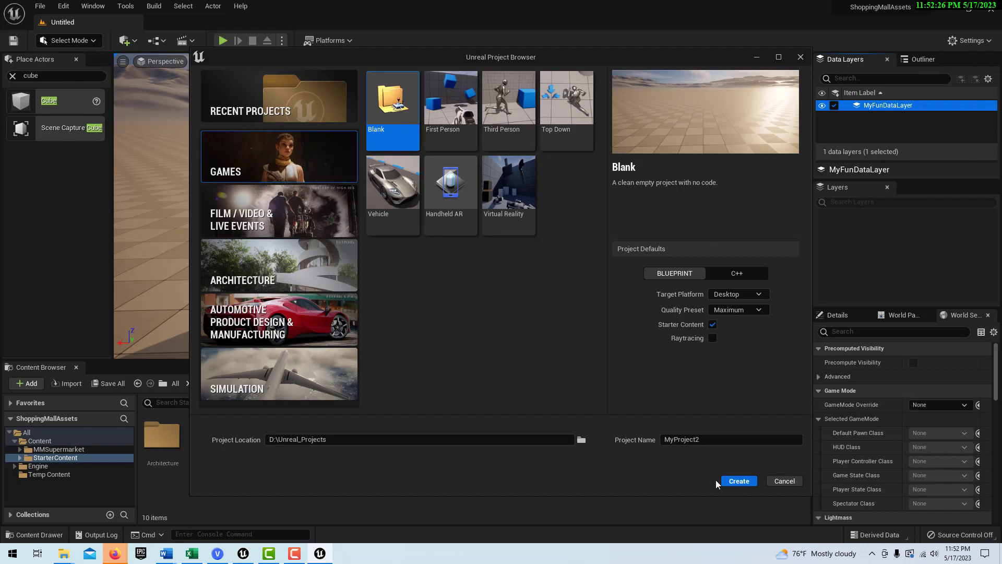
click(744, 483)
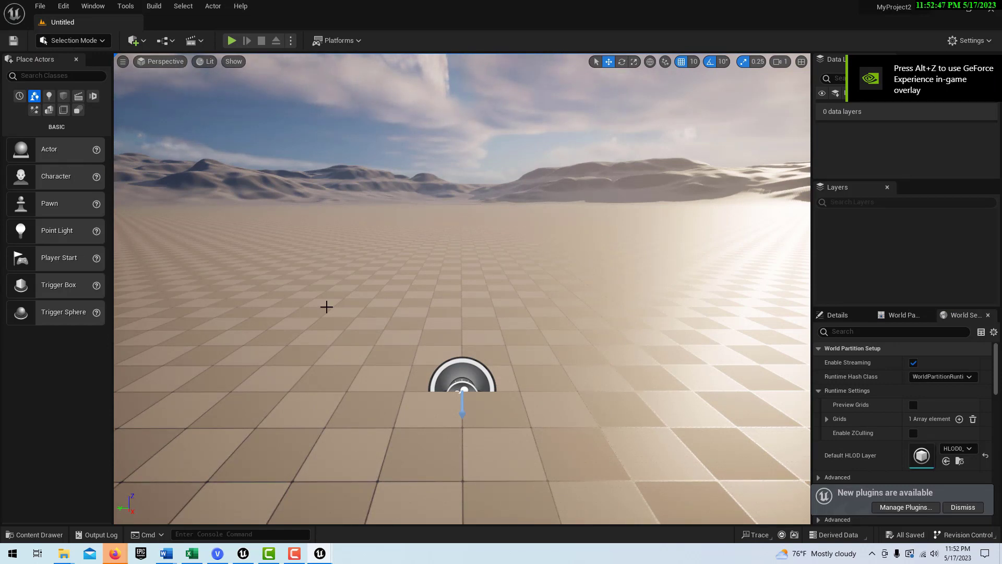
Step: Search Place Actors for 'cub' and drag a Cube into the level
click(50, 76)
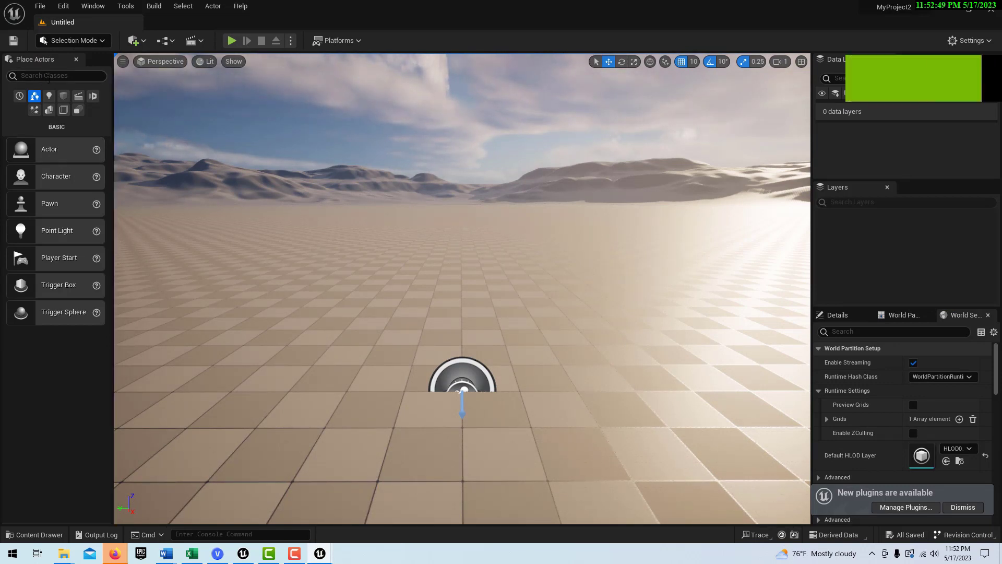
text(cub)
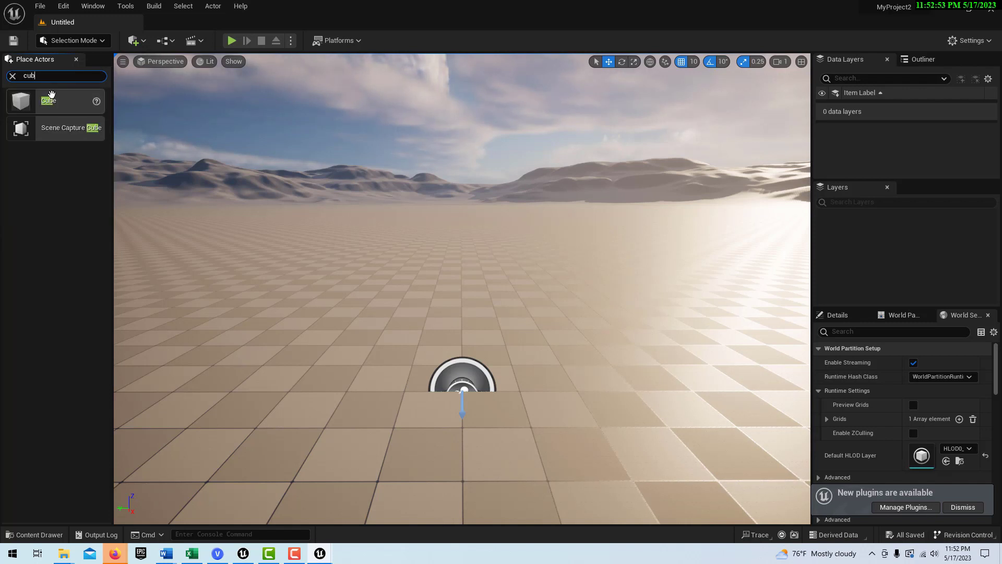
drag(51, 94, 446, 272)
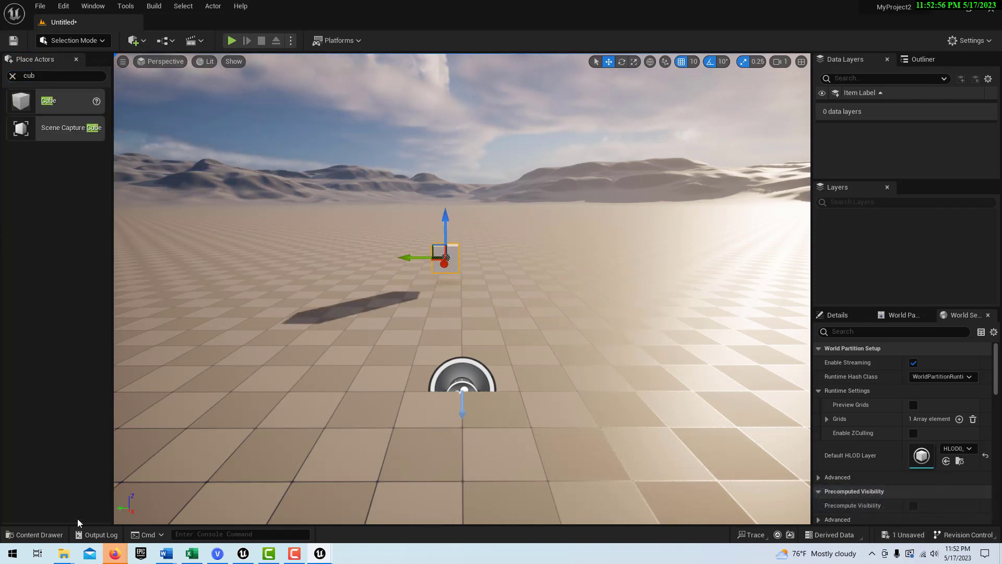
Step: Dock the Content Drawer into the layout and make the Data Layers panel taller
click(42, 535)
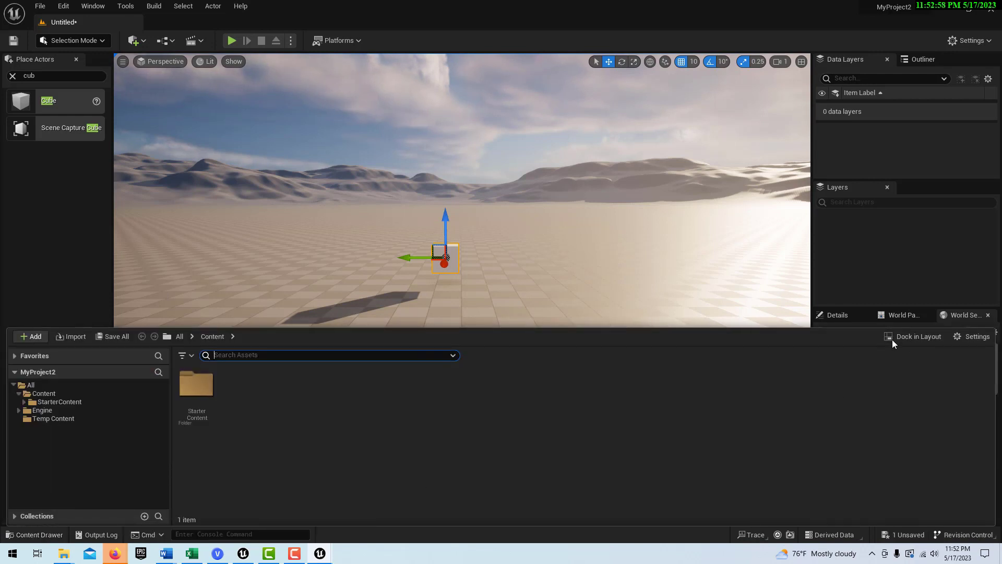
click(903, 338)
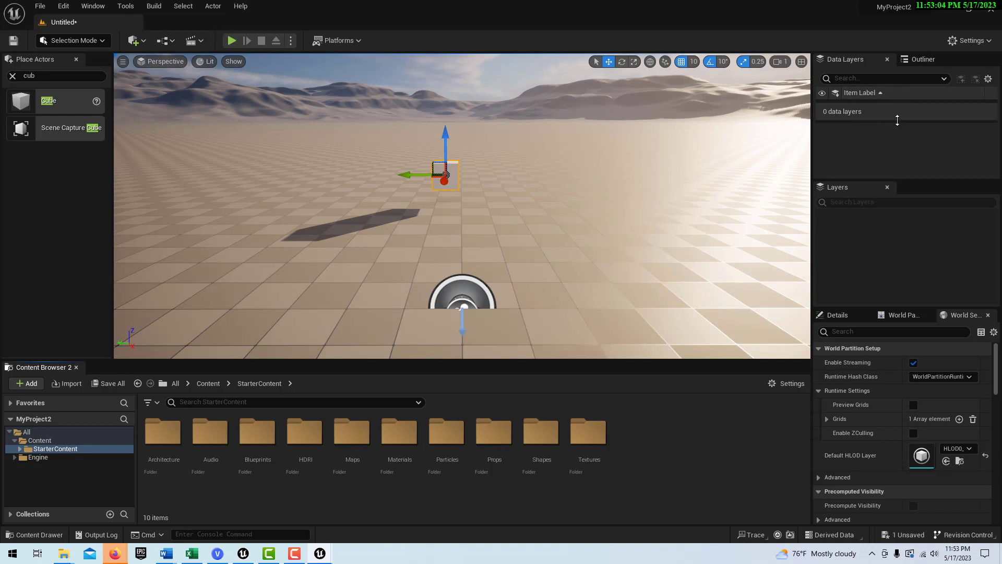
drag(897, 123, 900, 157)
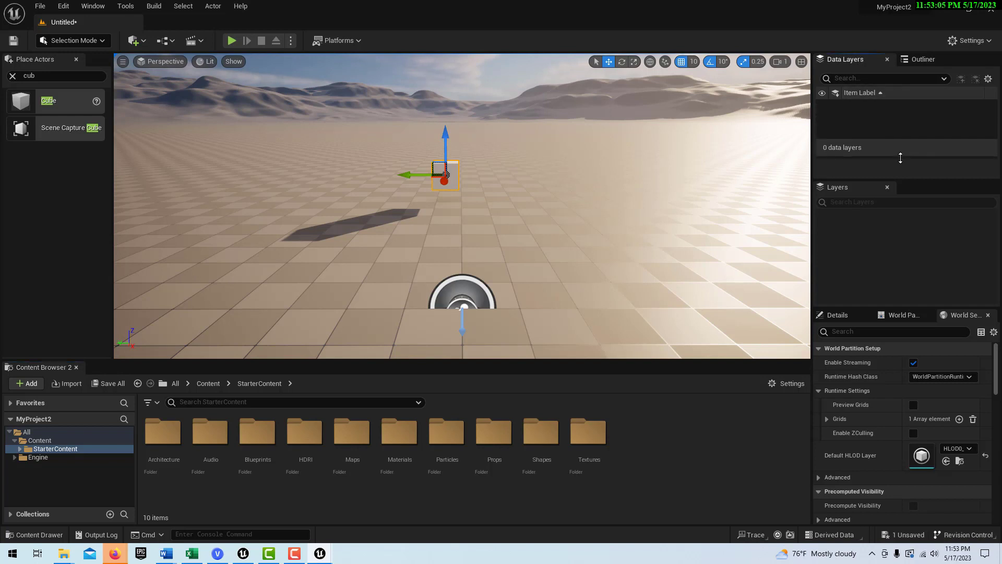
Step: Create a new data layer from the empty Data Layers list; it shows as Unknown
right_click(870, 112)
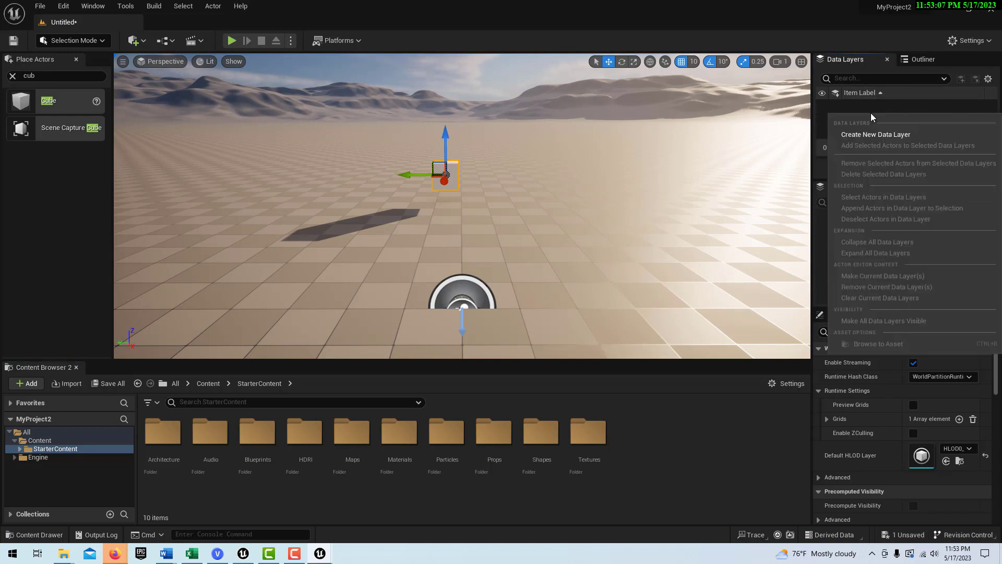
click(889, 135)
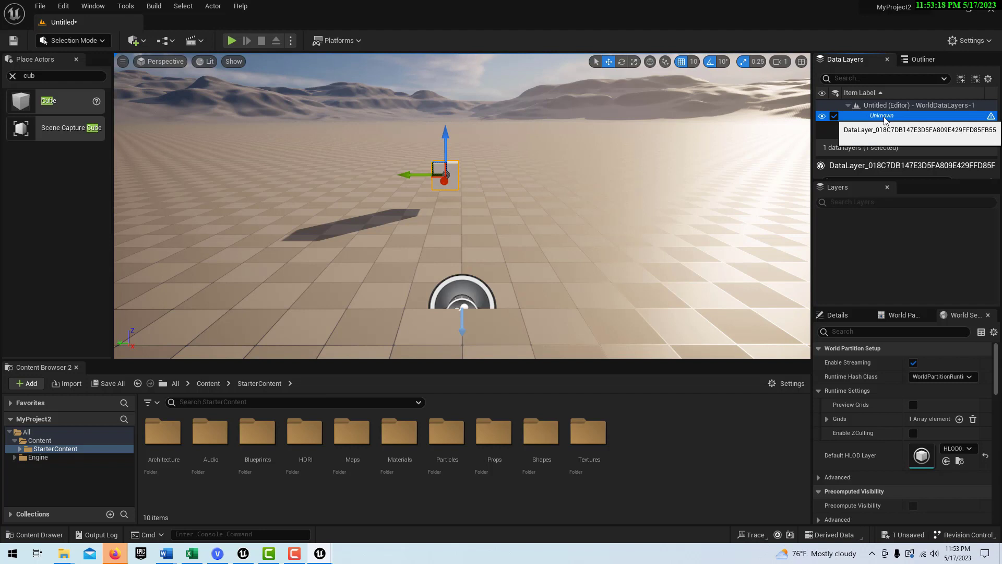
right_click(885, 119)
click(881, 117)
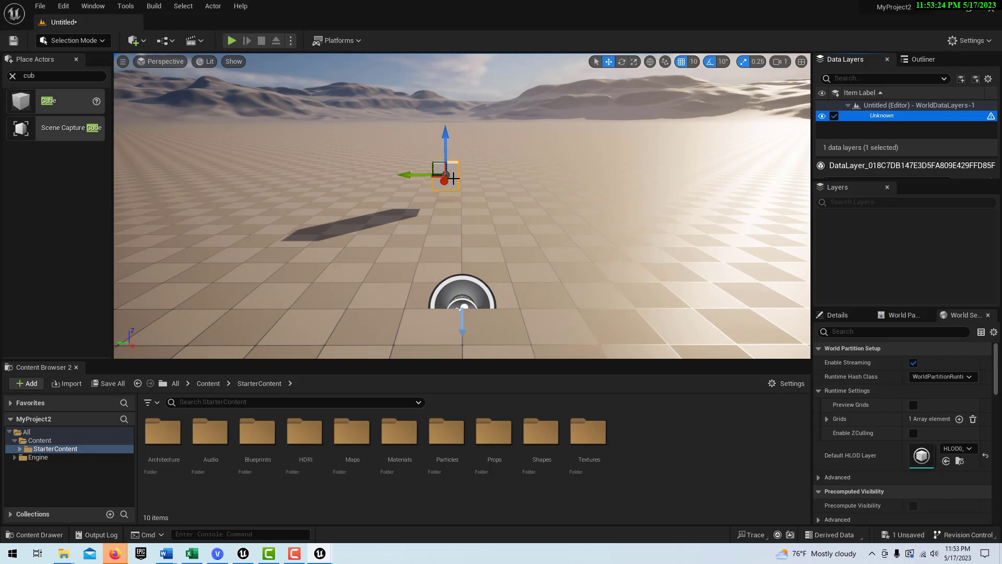
right_click(894, 114)
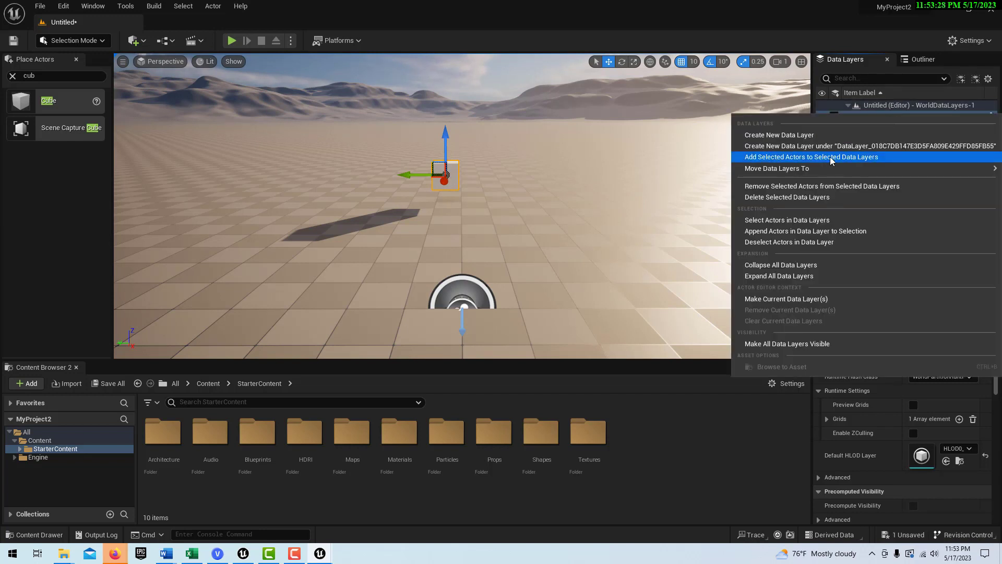
click(879, 157)
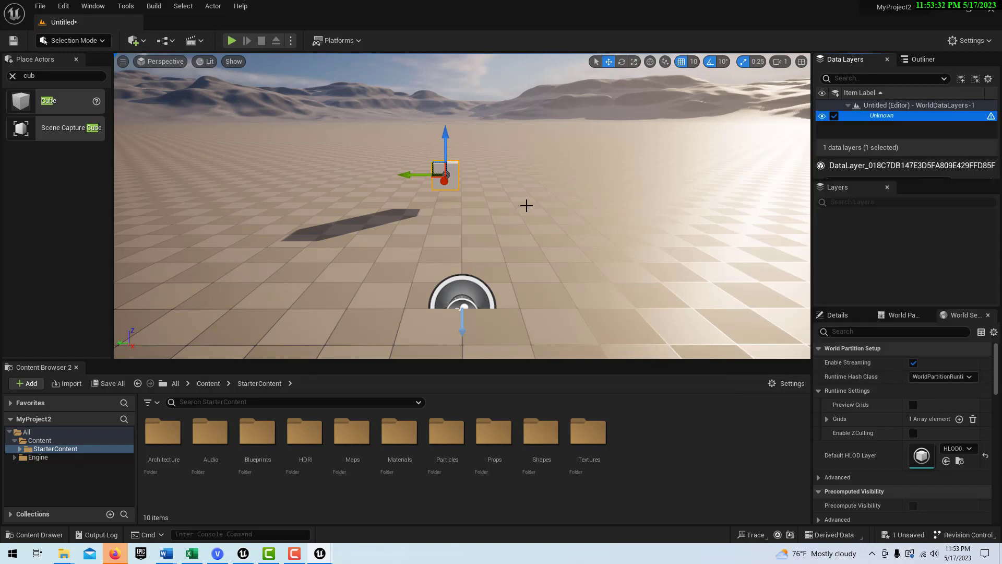